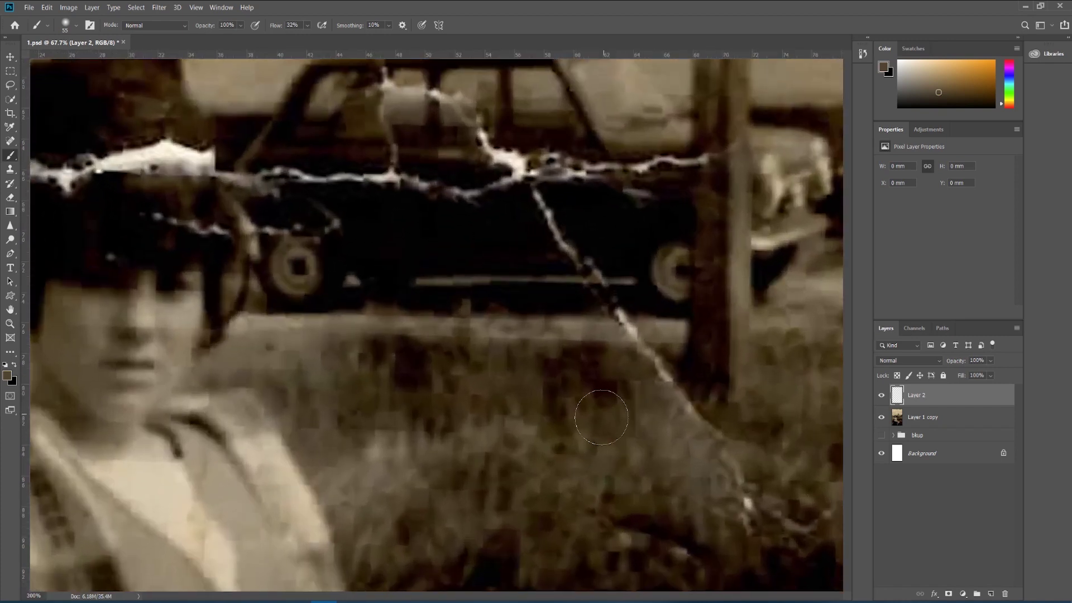
- Clone clean grass over the lower end of the diagonal crack below the wooden post with the Clone Stamp
left_click_drag(598, 425, 486, 282)
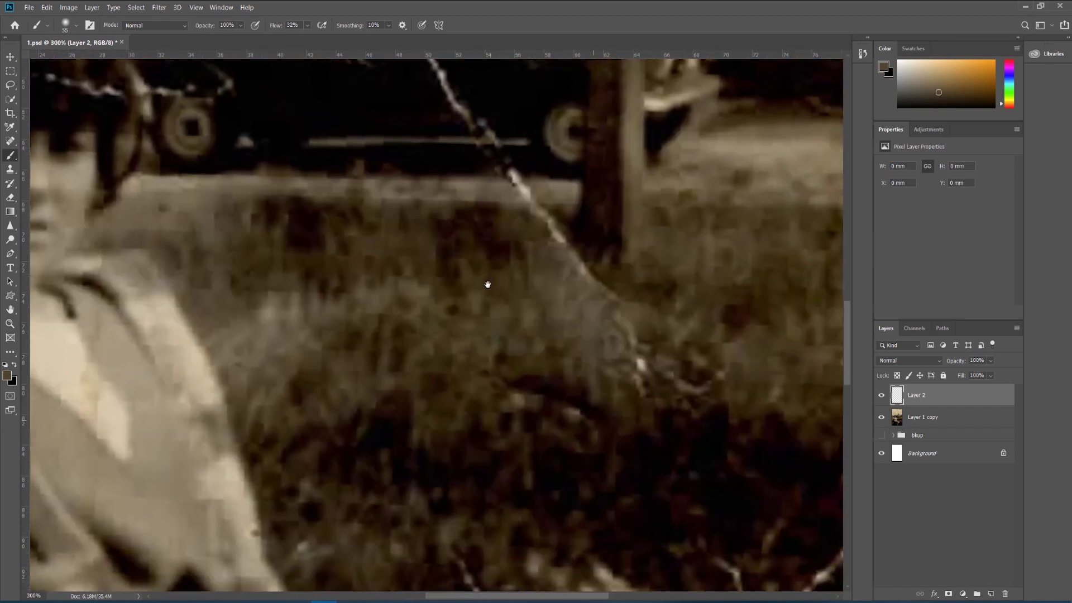
key("s")
left_click_drag(567, 352, 482, 361)
left_click(608, 373, "alt")
left_click_drag(619, 366, 635, 364)
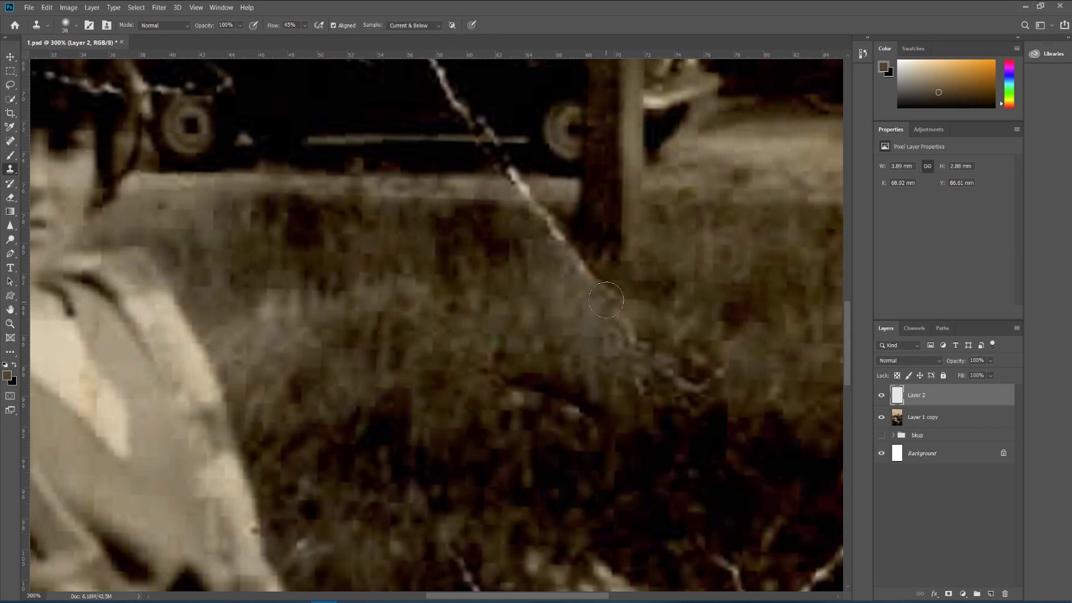
left_click_drag(607, 289, 577, 249)
- Heal the diagonal crack where it runs up through the grass toward the road beside the wooden post
key("j")
right_click(569, 234, "alt")
left_click_drag(563, 237, 536, 206)
left_click_drag(579, 348, 320, 186)
left_click_drag(629, 462, 560, 324)
left_click(575, 340)
mouse_move(644, 199)
left_mouse_down()
mouse_move(587, 375)
mouse_move(551, 429)
mouse_move(542, 209)
left_mouse_up()
key("ctrl+minus")
key("ctrl+minus")
key("ctrl+t")
key("Escape")
left_click(922, 422, "shift")
scroll(572, 419, "up", 2)
left_click(927, 395)
- Clone dark grass over the light strip along the photo's lower right edge on Layer 2
key("s")
left_click(554, 301, "alt")
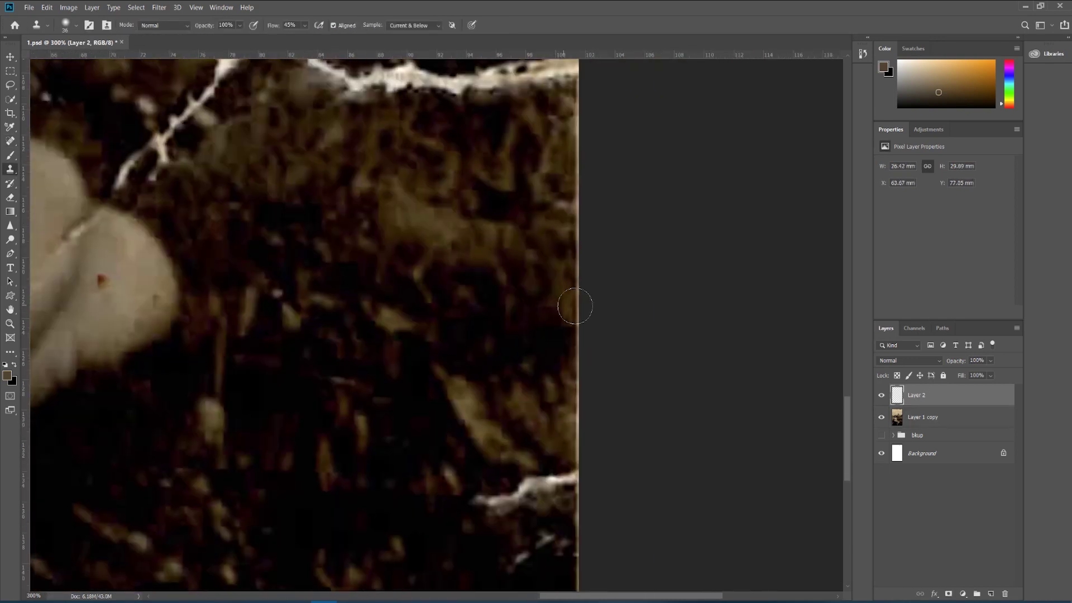
mouse_move(574, 306)
left_mouse_down()
mouse_move(576, 540)
mouse_move(569, 294)
left_mouse_up()
left_click_drag(573, 315, 573, 485)
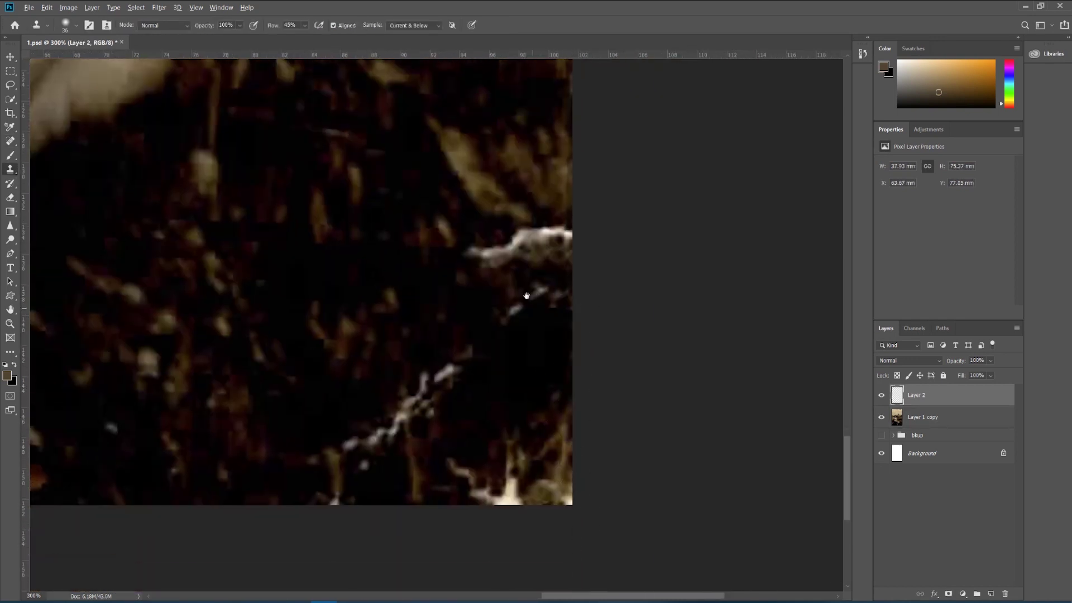
- Continue cloning neighbouring texture over the light strip along the rest of the photo's right edge, up into the sky
left_click_drag(526, 296, 531, 583)
left_click(558, 363, "alt")
mouse_move(579, 365)
left_mouse_down()
mouse_move(579, 129)
mouse_move(567, 486)
left_mouse_up()
mouse_move(566, 484)
left_mouse_down()
mouse_move(555, 455)
mouse_move(564, 179)
mouse_move(563, 195)
left_mouse_up()
mouse_move(563, 187)
left_mouse_down()
mouse_move(542, 455)
mouse_move(542, 106)
left_mouse_up()
mouse_move(542, 103)
left_mouse_down()
mouse_move(535, 442)
mouse_move(517, 251)
mouse_move(530, 279)
mouse_move(497, 158)
mouse_move(507, 178)
left_mouse_up()
left_click_drag(492, 235, 508, 471)
left_click_drag(150, 74, 557, 99)
- Clone dark grass over the white specks just above the seated woman's knee
key("ctrl+minus")
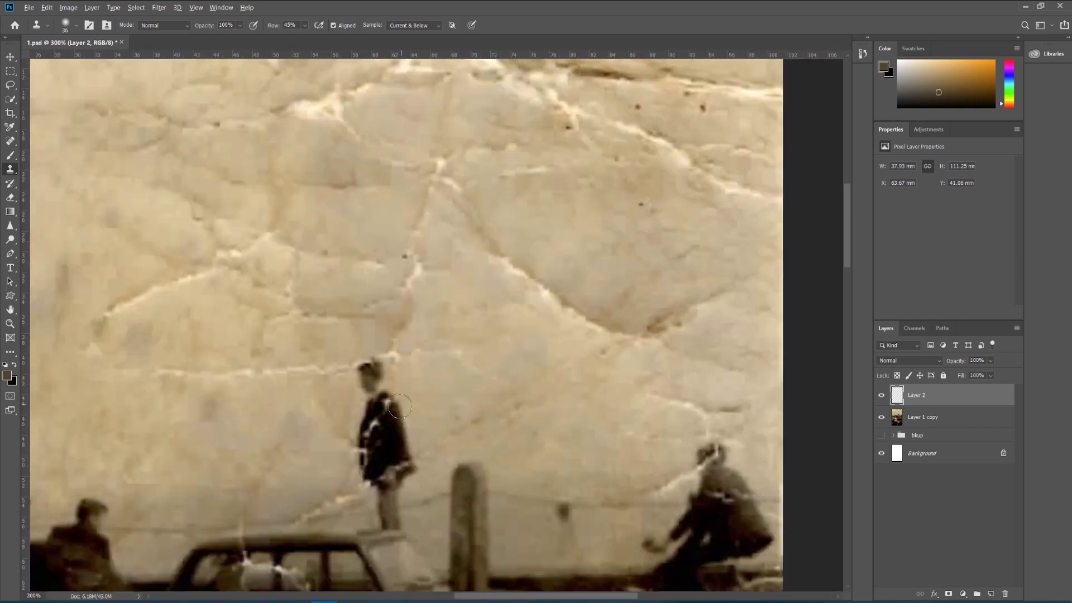
left_click_drag(346, 547, 413, 101)
left_click_drag(314, 544, 385, 332)
left_click(424, 293, "alt")
left_click_drag(454, 285, 500, 351)
left_click(485, 368, "alt")
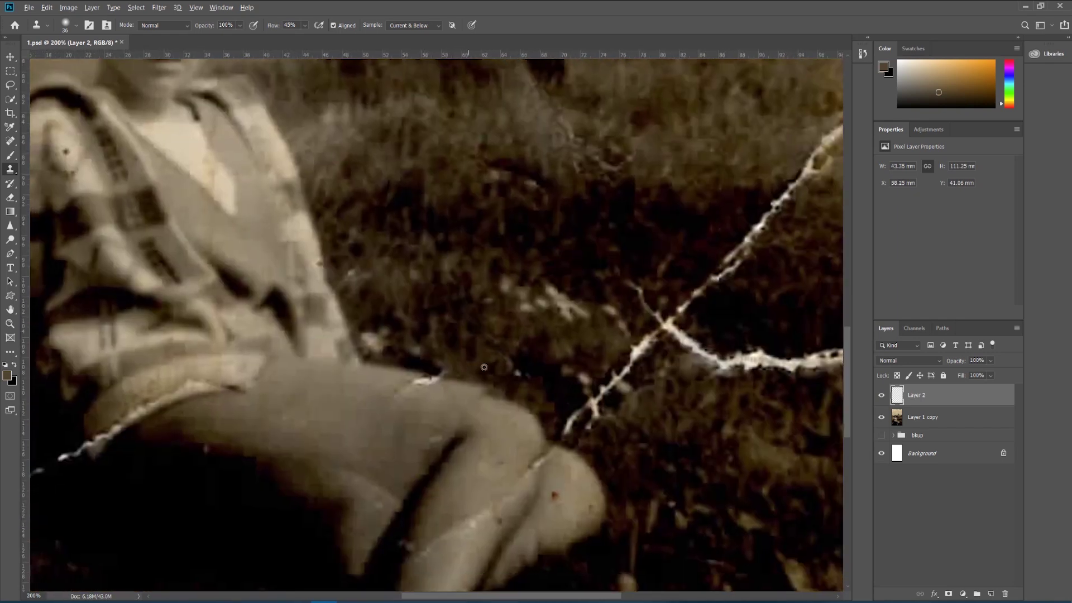
left_click(518, 371)
left_click(585, 347, "alt")
key("l")
key("s")
- Clone darker grass over the pale patches between the woman's knee and the crack junction
left_click(510, 334, "alt")
mouse_move(524, 308)
left_mouse_down()
mouse_move(507, 289)
mouse_move(563, 322)
mouse_move(548, 292)
mouse_move(626, 332)
left_mouse_up()
left_click(506, 283)
left_click(509, 324, "alt")
left_click(537, 312)
left_click(528, 302, "alt")
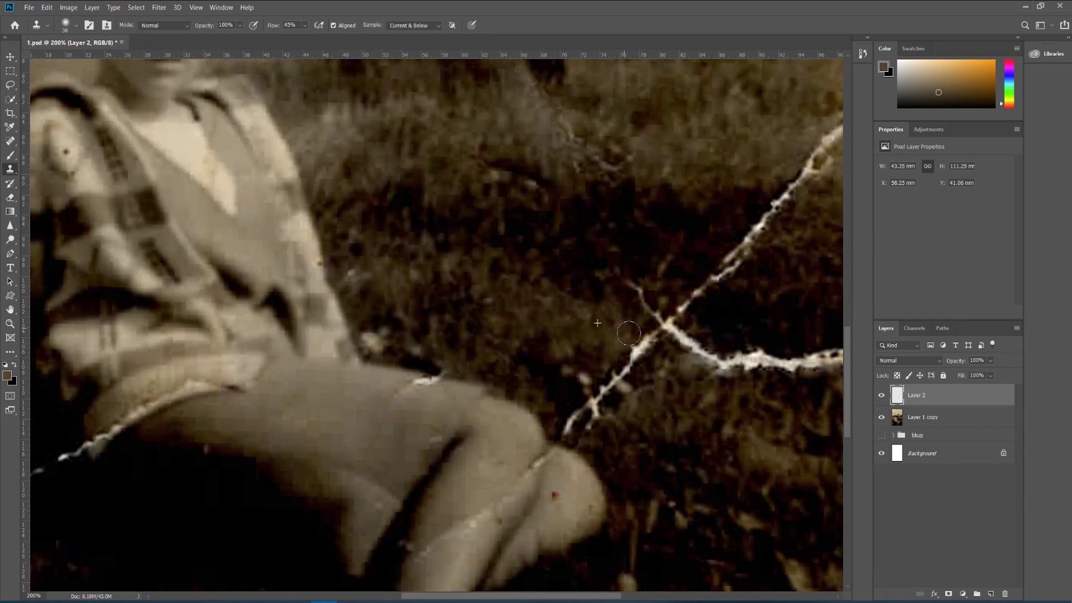
- Clone grass over the thin crack branch just above the crack junction
left_click(597, 279, "alt")
mouse_move(628, 280)
left_mouse_down()
mouse_move(644, 287)
mouse_move(649, 313)
left_mouse_up()
left_click(649, 400, "alt")
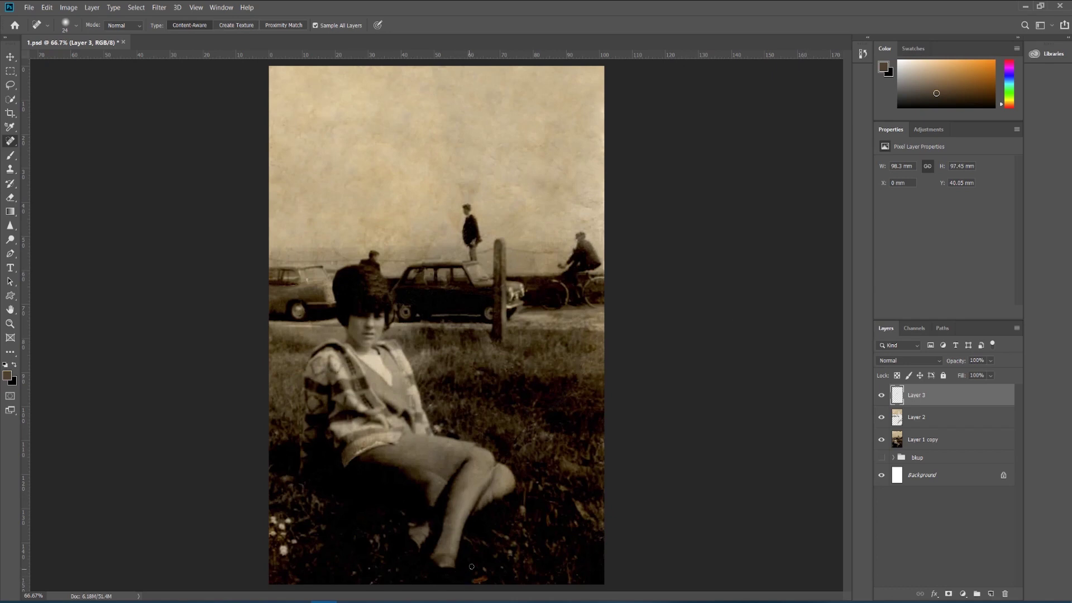
- Spot-heal the marks in the dark grass beside the woman's foot on Layer 3
left_click_drag(473, 566, 487, 568)
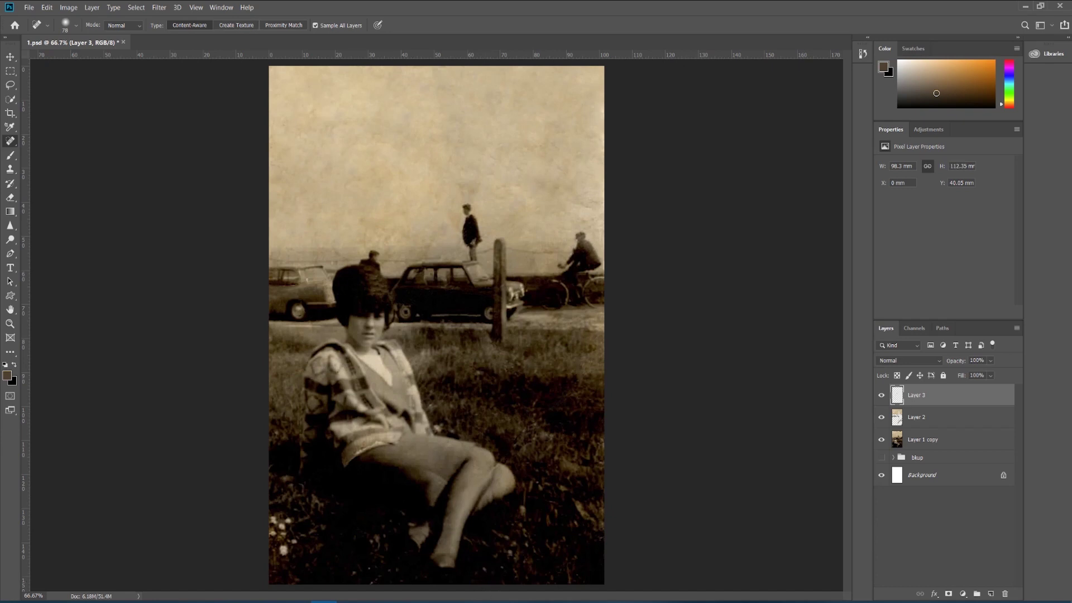
- Add a solid colour fill layer in blue #0992d2 and set its blend mode to Overlay
left_click(963, 595)
left_click(974, 407)
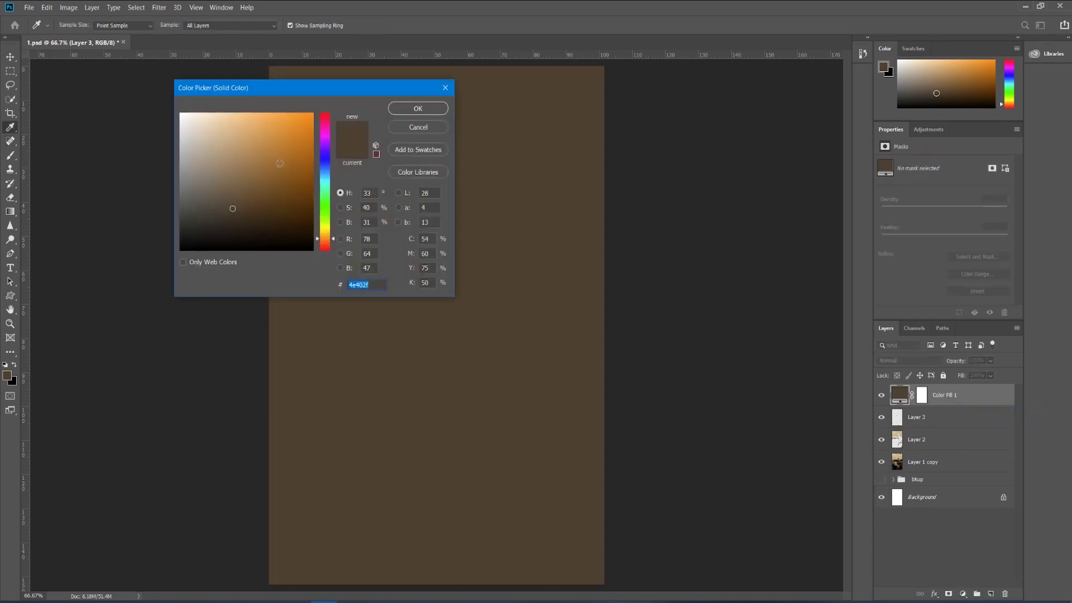
left_click_drag(325, 224, 325, 175)
left_click_drag(281, 148, 285, 144)
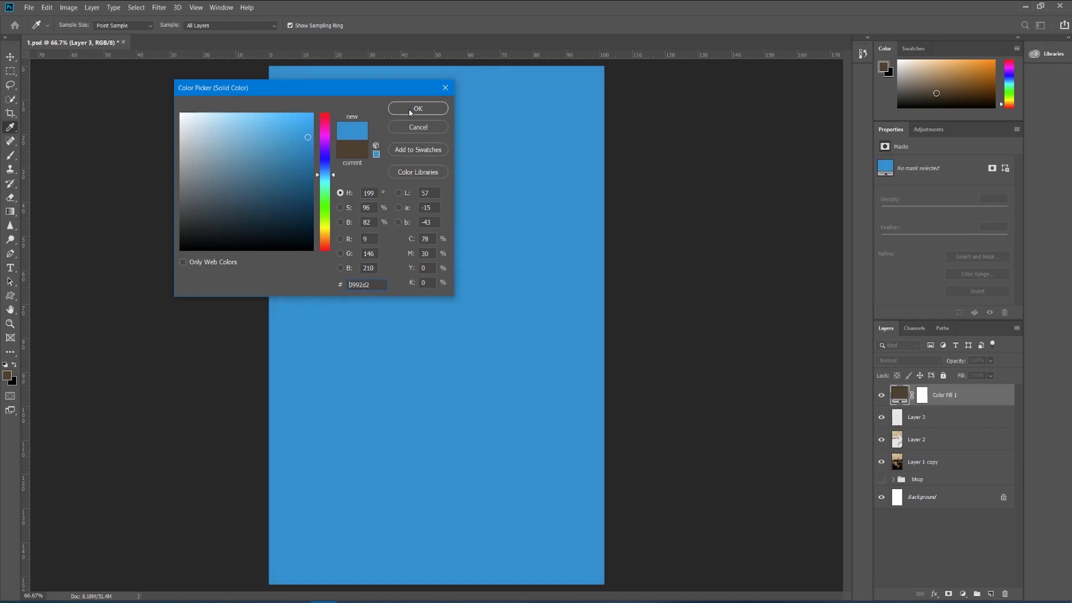
left_click(417, 109)
left_click(916, 362)
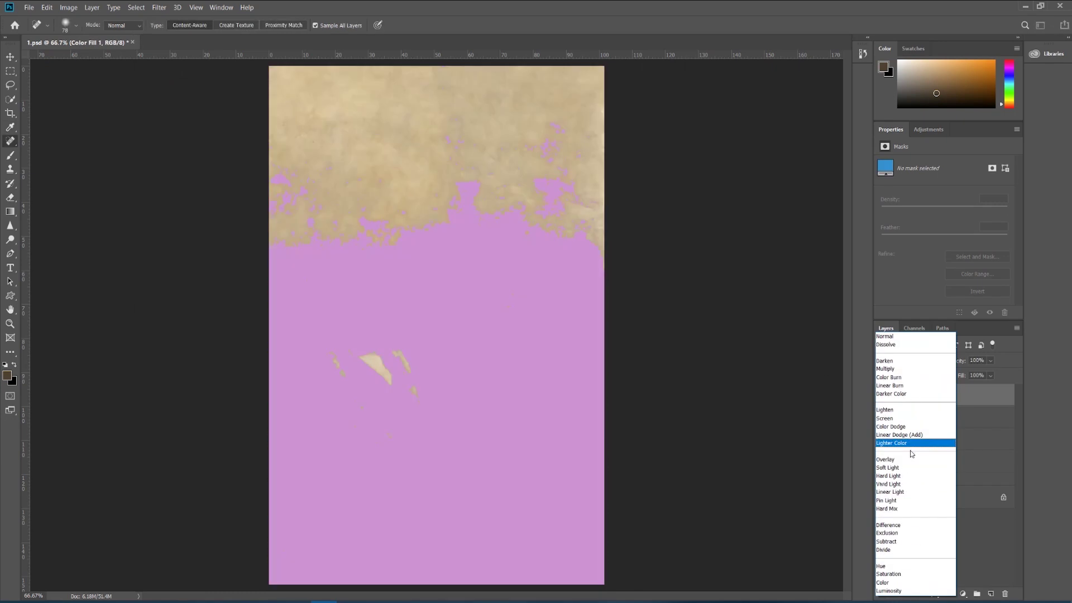
left_click(888, 459)
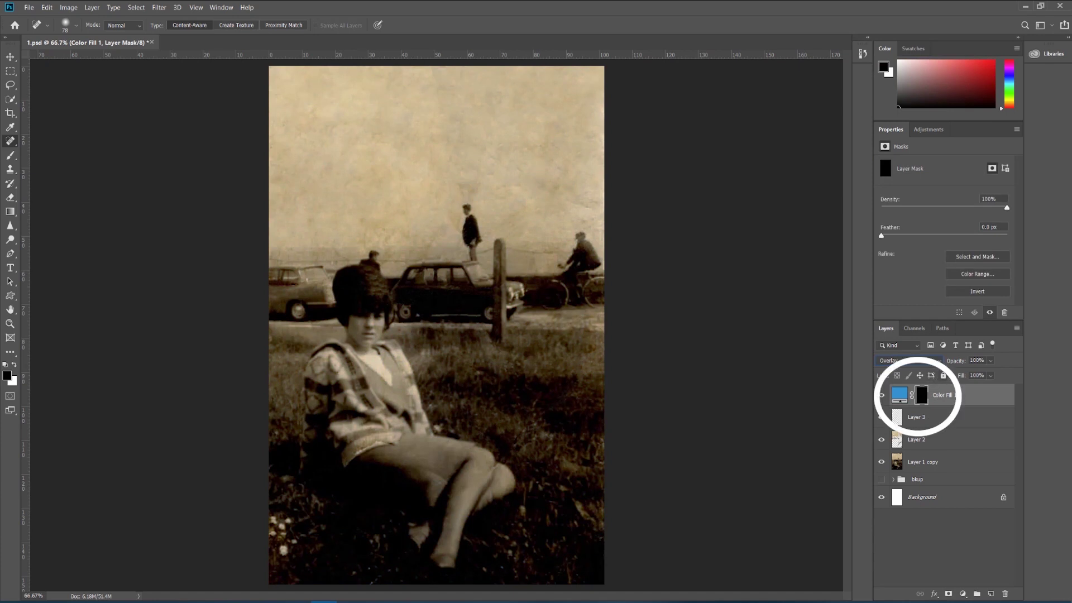
- Set the blue fill layer's opacity to 51% and reveal the blue across the sky by painting white on its mask
key("5")
key("1")
key("b")
key("x")
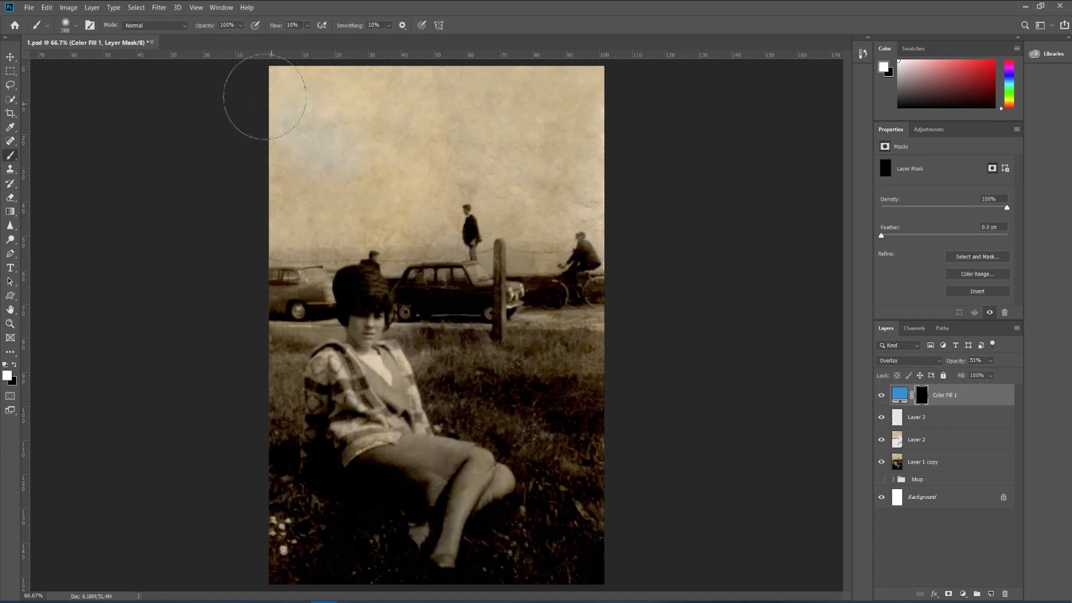
mouse_move(315, 83)
left_mouse_down()
mouse_move(387, 83)
mouse_move(367, 133)
left_mouse_up()
mouse_move(496, 119)
left_mouse_down()
mouse_move(395, 77)
mouse_move(426, 74)
mouse_move(285, 149)
mouse_move(313, 140)
mouse_move(304, 171)
mouse_move(348, 222)
left_mouse_up()
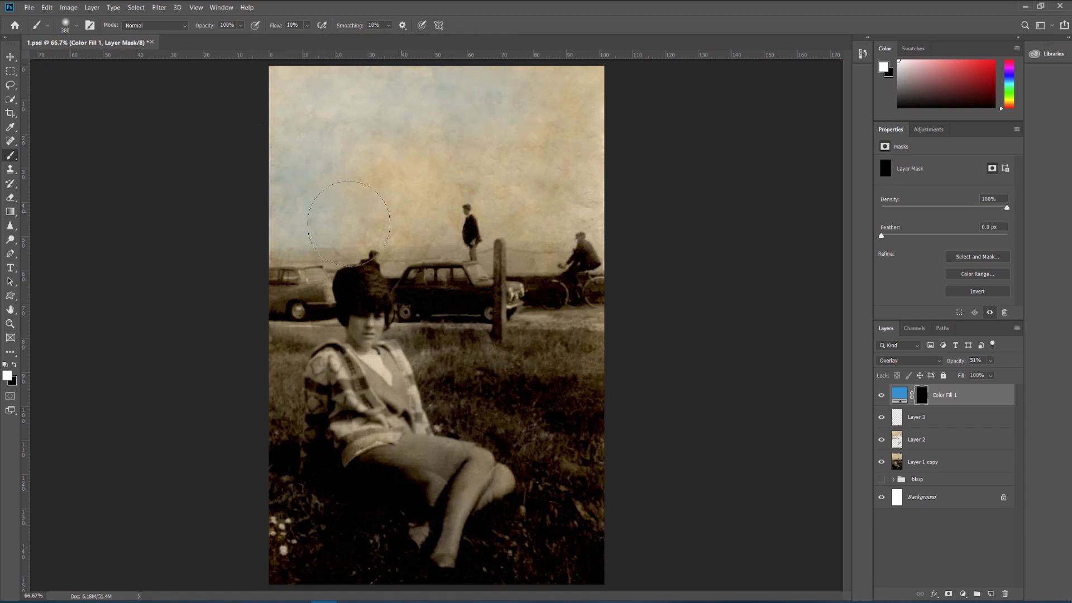
mouse_move(508, 193)
left_mouse_down()
mouse_move(580, 61)
mouse_move(347, 89)
mouse_move(359, 144)
mouse_move(512, 190)
left_mouse_up()
key("bracketleft")
key("bracketleft")
key("bracketleft")
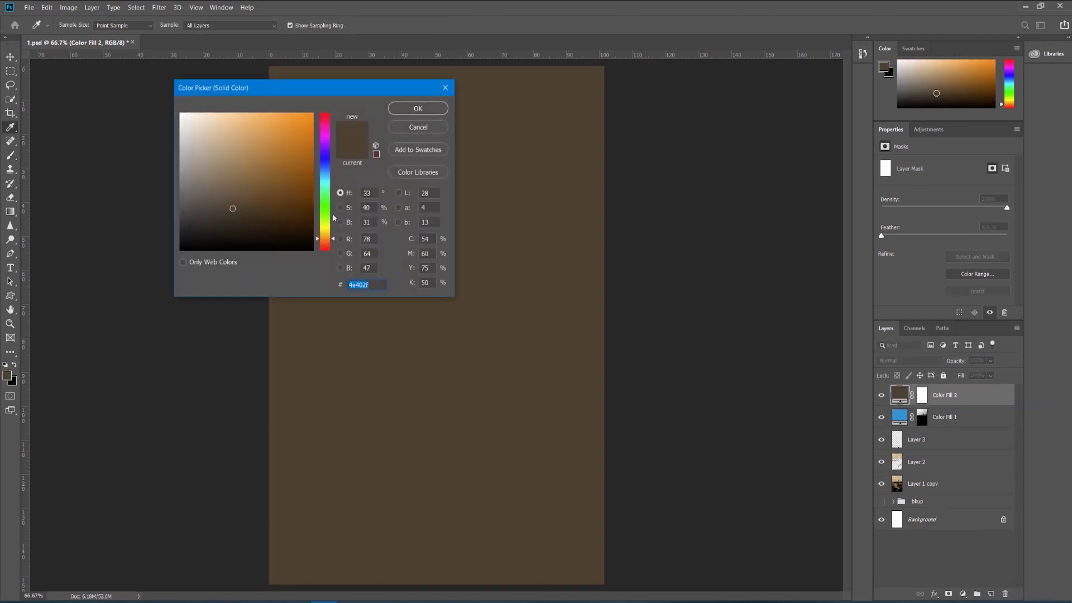
- Make the new fill layer green #108212 in Overlay mode with its mask inverted to black
left_click(328, 156)
left_click(296, 179)
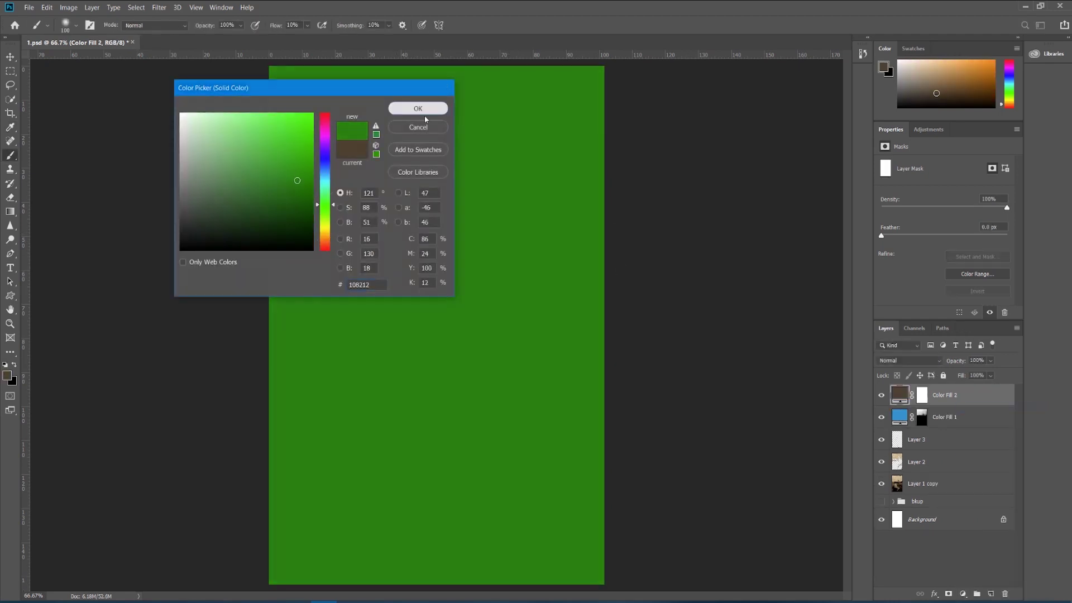
left_click(421, 105)
left_click(908, 360)
left_click(906, 462)
left_click(921, 396)
key("ctrl+i")
- Paint the green fill onto the grass through the mask and set the layer's opacity to 41%
mouse_move(489, 399)
left_mouse_down()
mouse_move(530, 399)
mouse_move(604, 440)
mouse_move(513, 443)
mouse_move(281, 347)
mouse_move(385, 559)
mouse_move(286, 355)
mouse_move(355, 356)
left_mouse_up()
key("x")
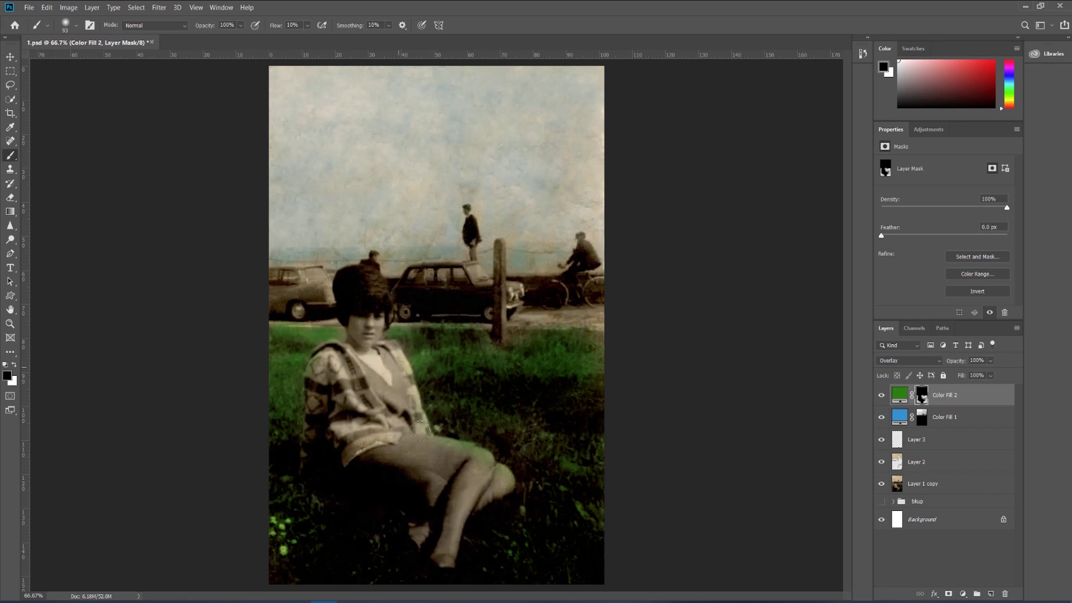
left_click_drag(960, 361, 928, 365)
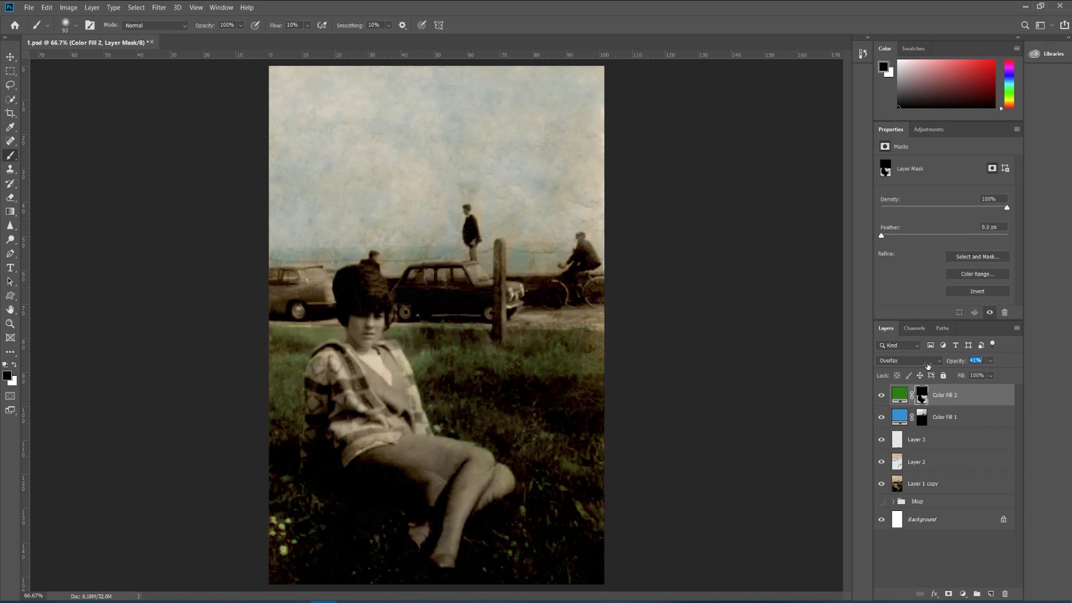
- Add a solid colour fill layer in pale pink for the skin
left_click(962, 594)
left_click(978, 410)
left_click(300, 124)
left_click_drag(326, 151, 325, 137)
left_click_drag(241, 124, 202, 113)
left_click(410, 109)
- Set the pink fill layer's blend mode to Overlay and invert its mask to black
left_click(920, 361)
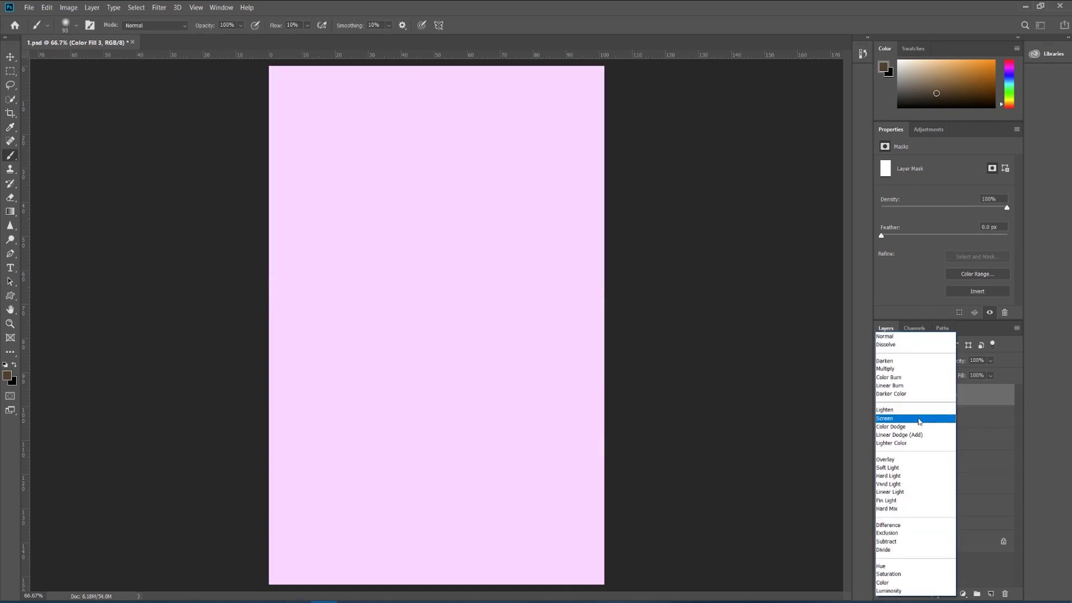
left_click(919, 460)
left_click(921, 397)
key("ctrl+i")
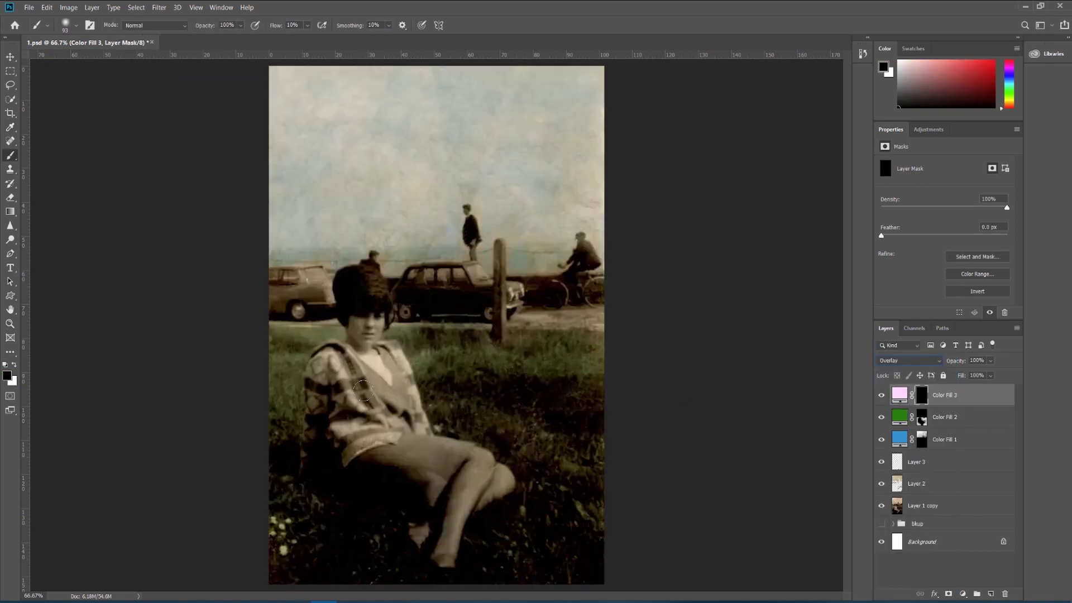
- Reveal the pink fill on the woman's face and legs by painting the mask white, and set the layer's opacity to 85%
key("x")
left_click_drag(359, 329, 356, 343)
mouse_move(469, 480)
left_mouse_down()
mouse_move(444, 540)
mouse_move(483, 462)
mouse_move(503, 481)
left_mouse_up()
mouse_move(444, 523)
left_mouse_down()
mouse_move(477, 462)
mouse_move(452, 542)
left_mouse_up()
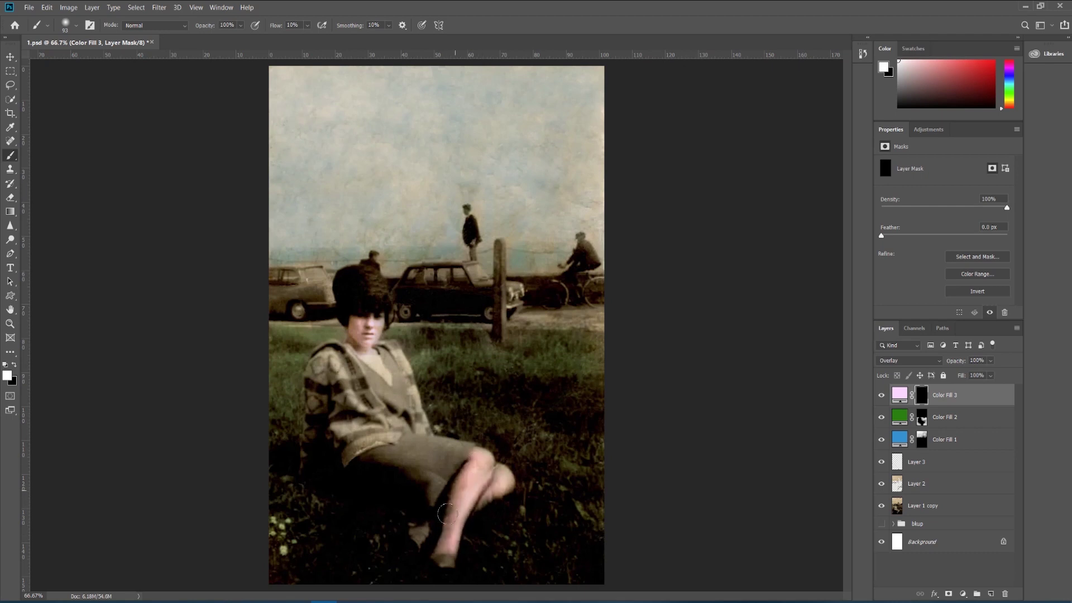
right_click(466, 210, "alt")
left_click_drag(959, 361, 941, 365)
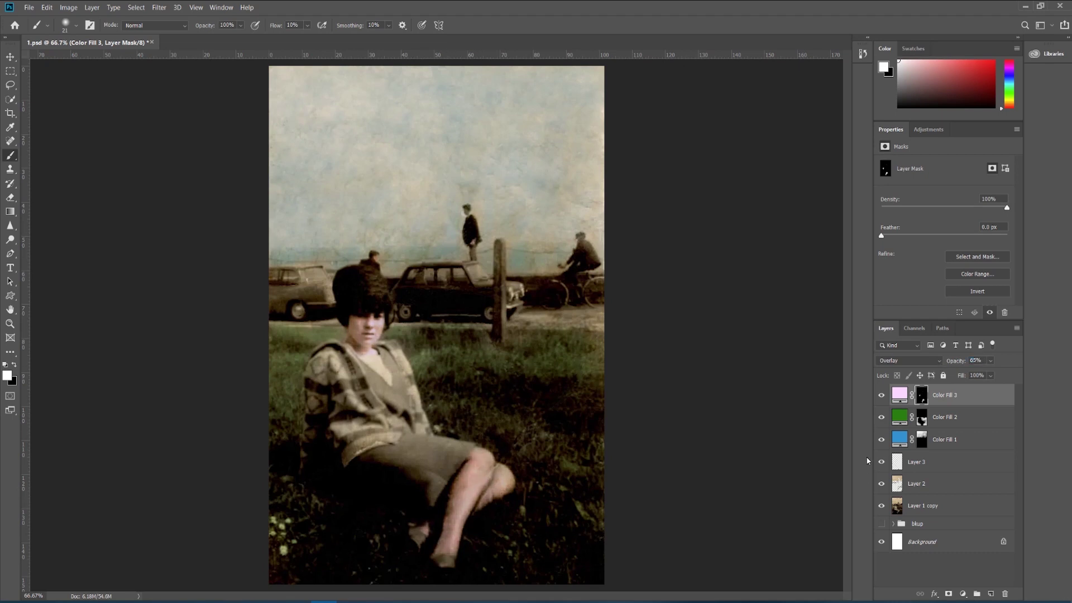
- Add a red solid colour fill layer in Overlay mode with its mask inverted to black
left_click(963, 594)
left_click(978, 402)
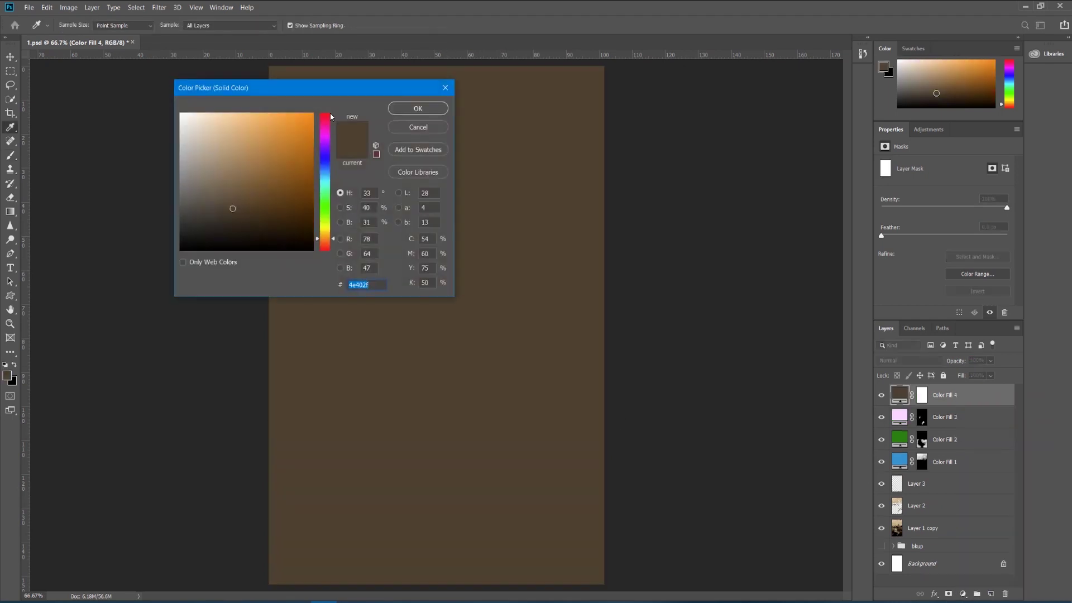
left_click(328, 115)
left_click(305, 146)
left_click(418, 107)
left_click(910, 360)
left_click(920, 458)
key("ctrl+i")
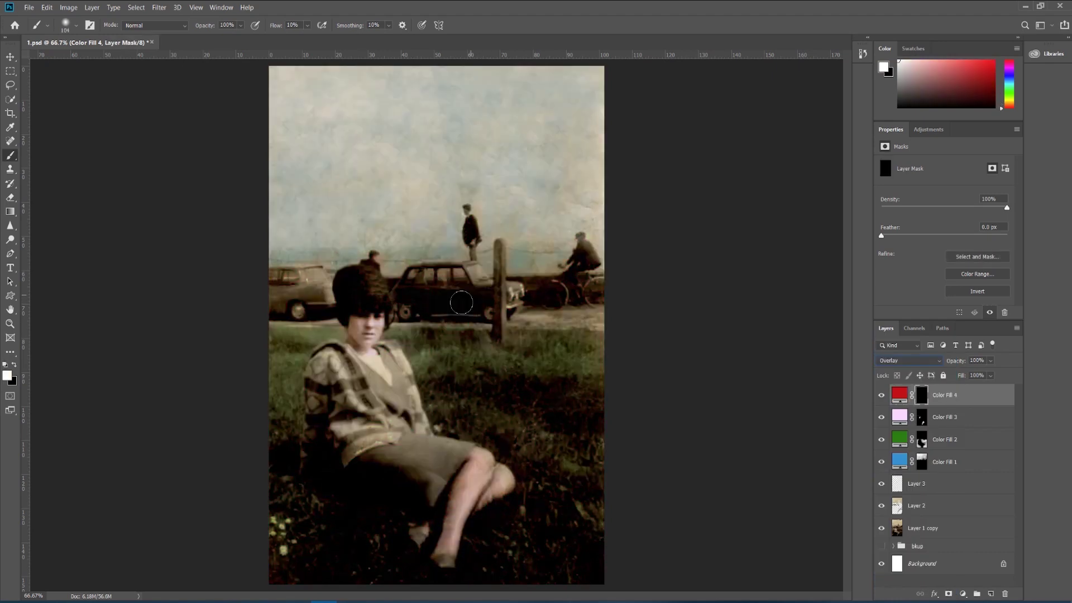
- Reveal the red fill on the dark car, and mask it off the windows, windscreen, headlights and bumper
left_click_drag(509, 295, 491, 283)
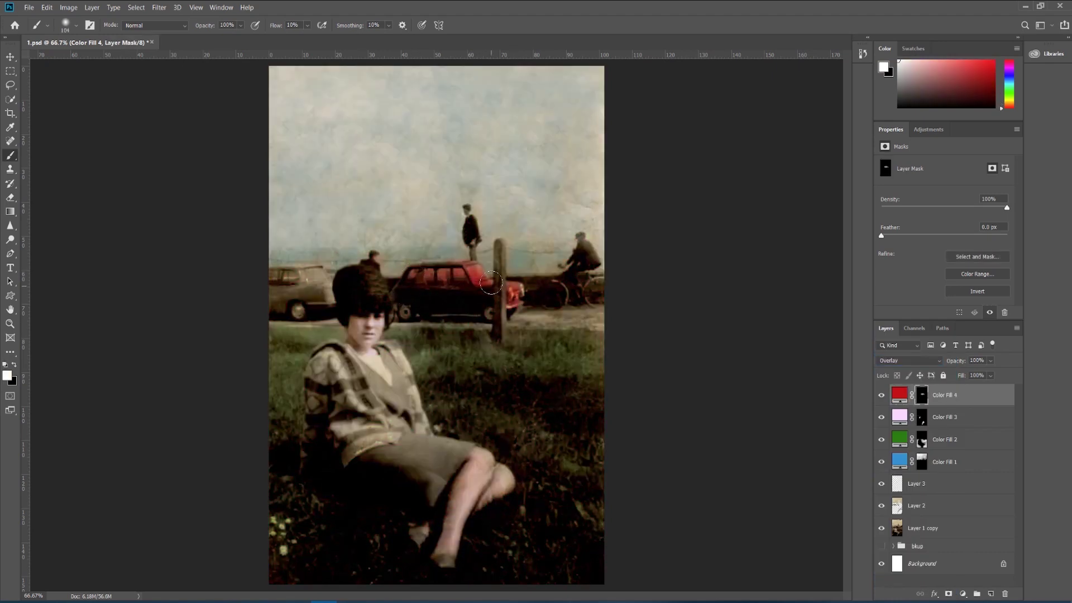
key("ctrl+plus")
key("ctrl+plus")
key("ctrl+plus")
left_click_drag(478, 218, 473, 365)
key("x")
left_click_drag(431, 242, 357, 268)
mouse_move(328, 244)
left_mouse_down()
mouse_move(359, 227)
mouse_move(441, 263)
mouse_move(472, 230)
mouse_move(602, 237)
mouse_move(625, 276)
mouse_move(594, 255)
left_mouse_up()
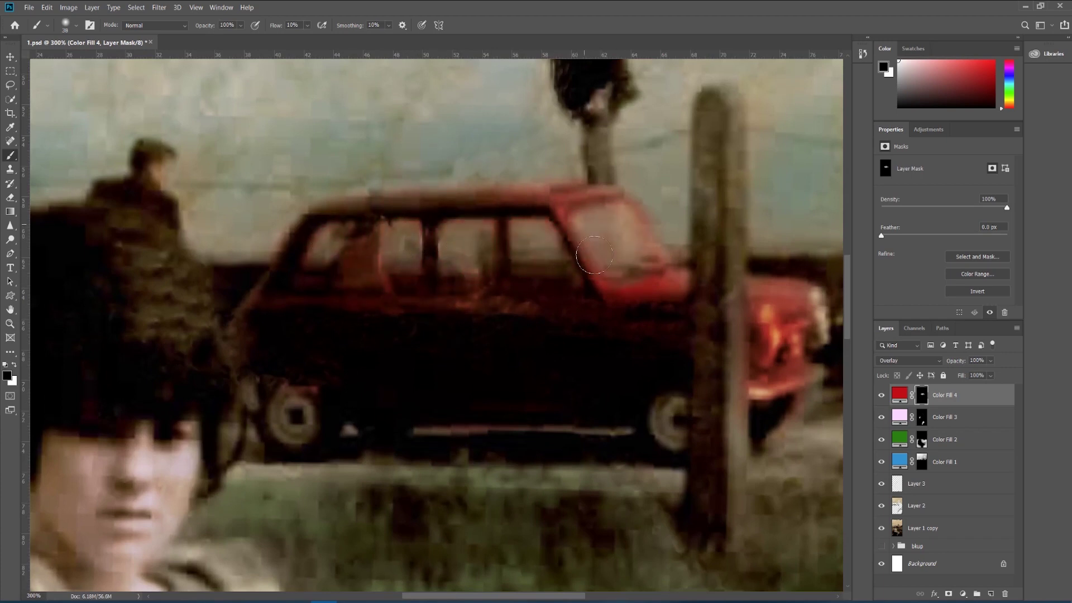
mouse_move(826, 310)
left_mouse_down()
mouse_move(775, 352)
mouse_move(787, 426)
left_mouse_up()
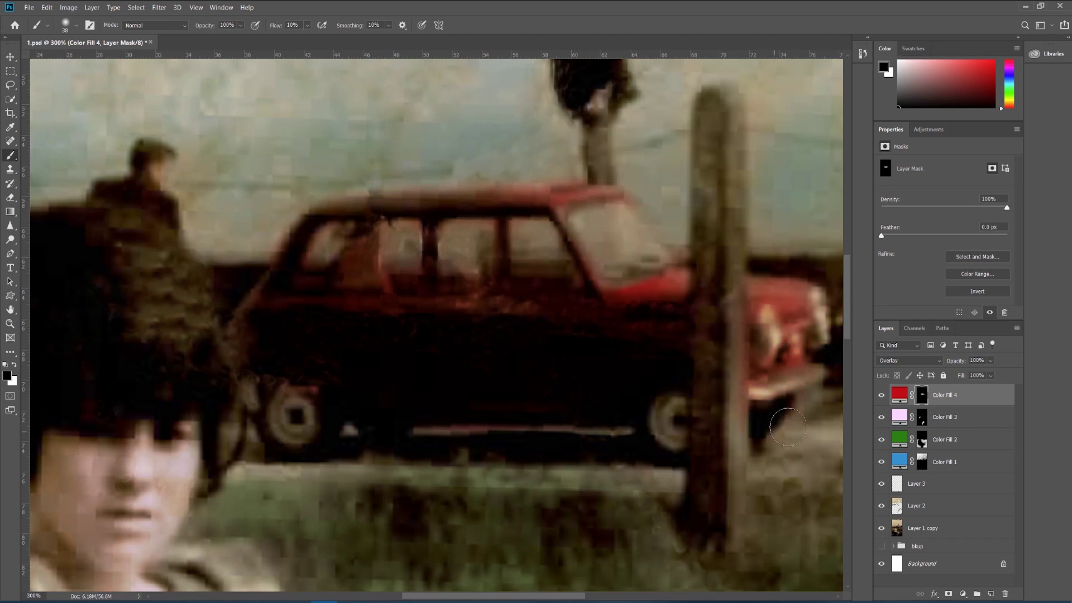
- Set the red fill layer's opacity to 38%
left_click_drag(959, 361, 945, 363)
key("ctrl+minus")
key("ctrl+minus")
key("ctrl+minus")
key("ctrl+minus")
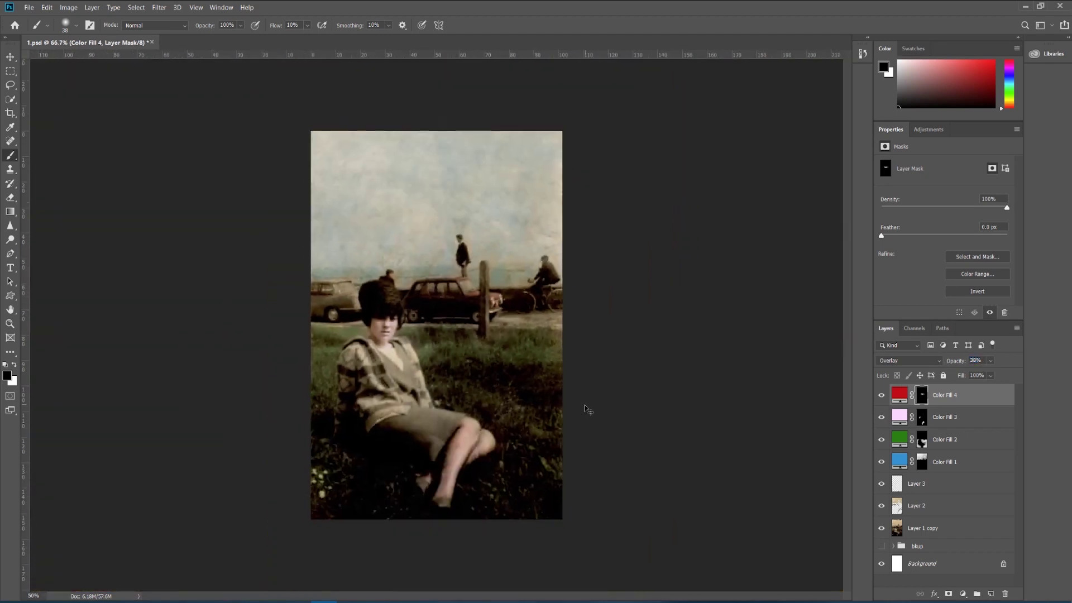
key("ctrl+plus")
- Add a solid colour fill layer in pale yellow #f4dc93
left_click(962, 593)
left_click(997, 409)
left_click_drag(261, 147, 254, 113)
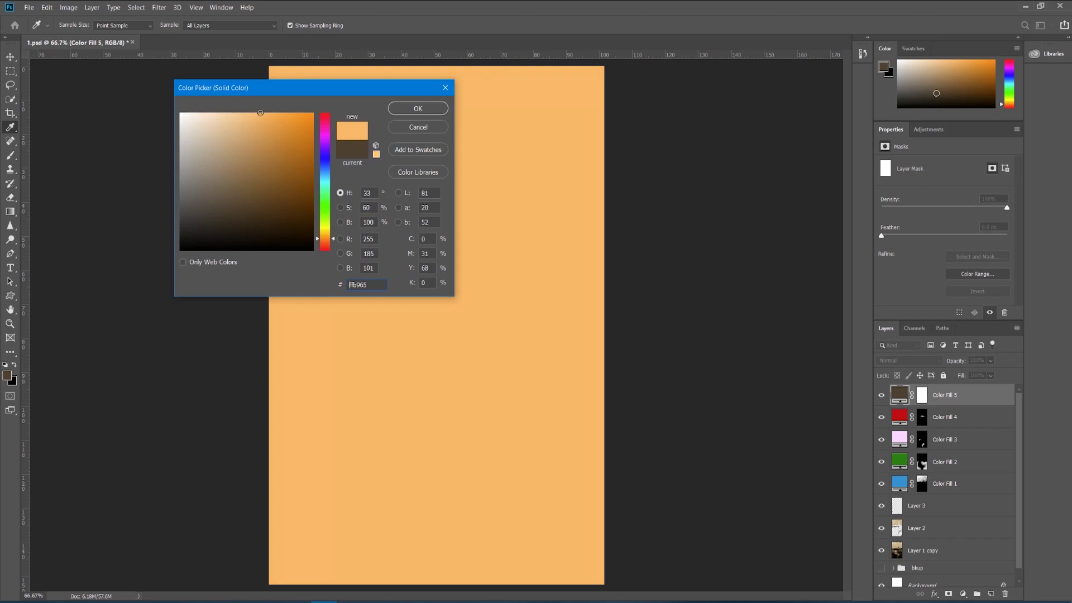
left_click_drag(317, 240, 316, 236)
left_click(234, 119)
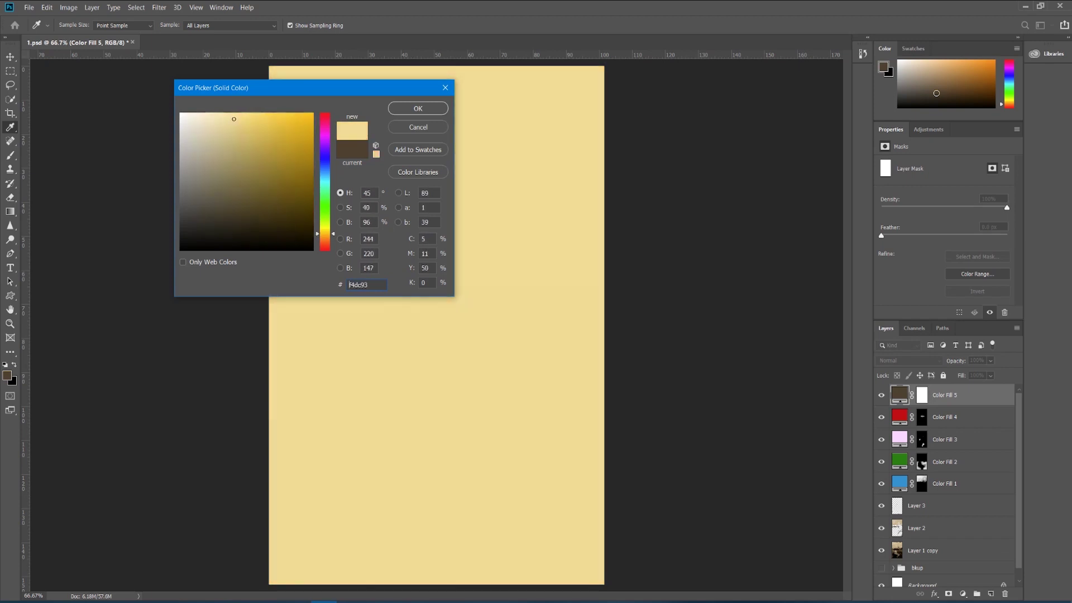
left_click(406, 105)
- Set the pale yellow fill layer's blend mode to Overlay and invert its mask to black
left_click(909, 361)
left_click(899, 458)
left_click(921, 395)
key("ctrl+i")
- Reveal the yellow fill on the woman's patterned cardigan sleeve by painting white on the mask
key("ctrl+plus")
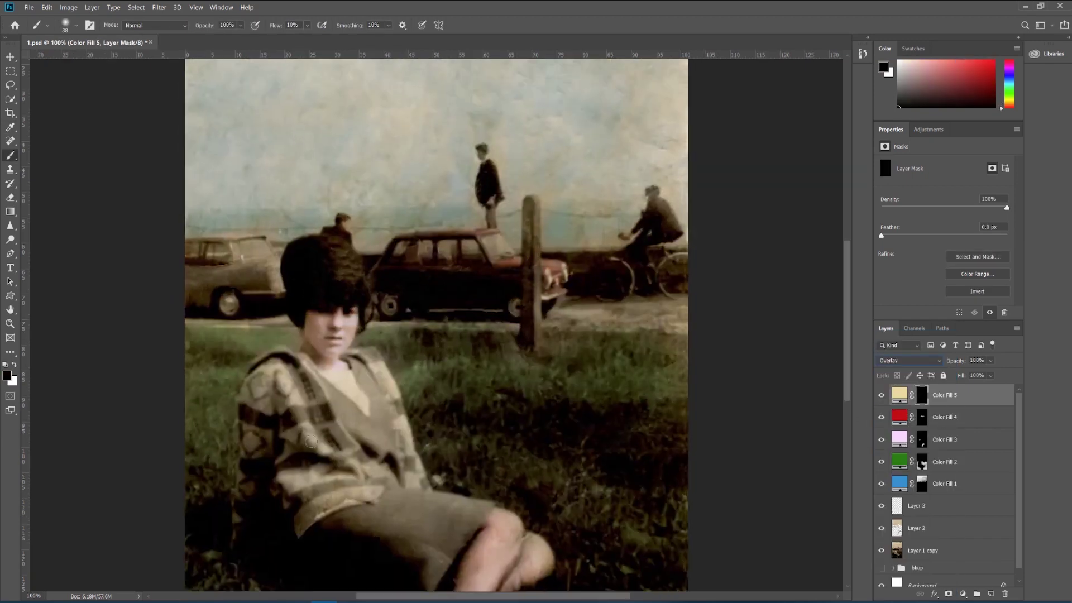
left_click_drag(310, 441, 489, 331)
mouse_move(450, 303)
left_mouse_down()
mouse_move(466, 303)
mouse_move(435, 277)
mouse_move(490, 277)
mouse_move(480, 327)
left_mouse_up()
key("x")
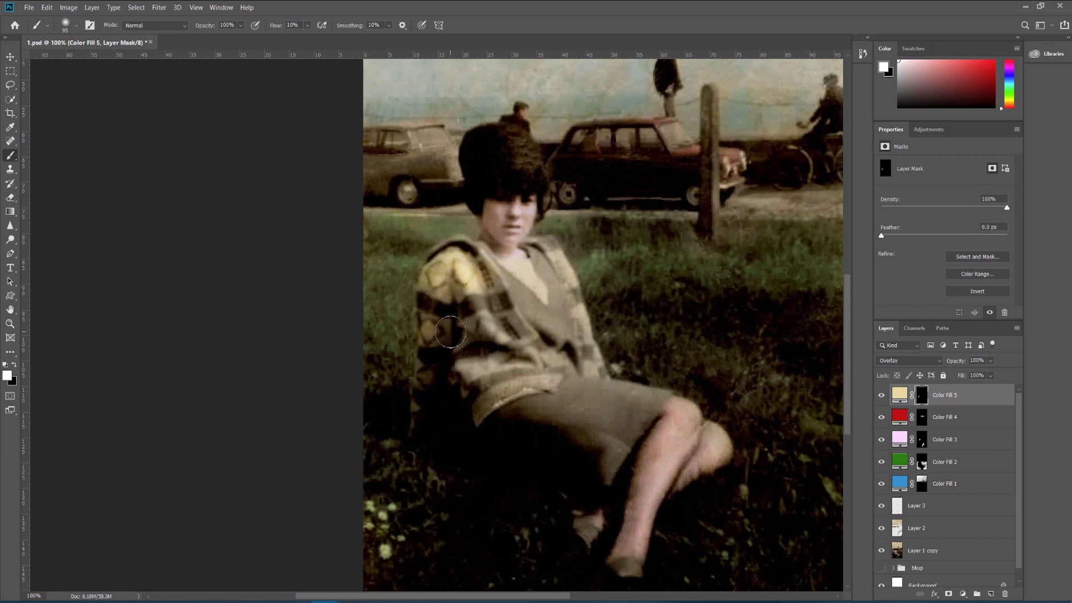